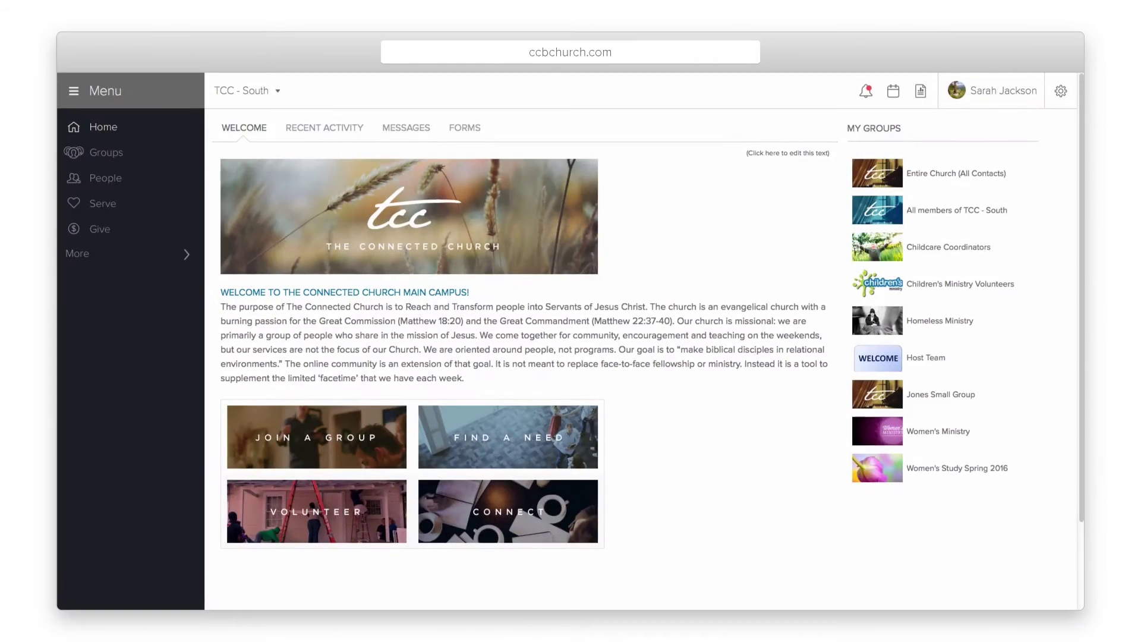
- Open Mail Merges from the More section, view the Others tab, and start a new merge
{"action": "left_click", "coordinate": [101, 256]}
{"action": "left_click", "coordinate": [119, 437]}
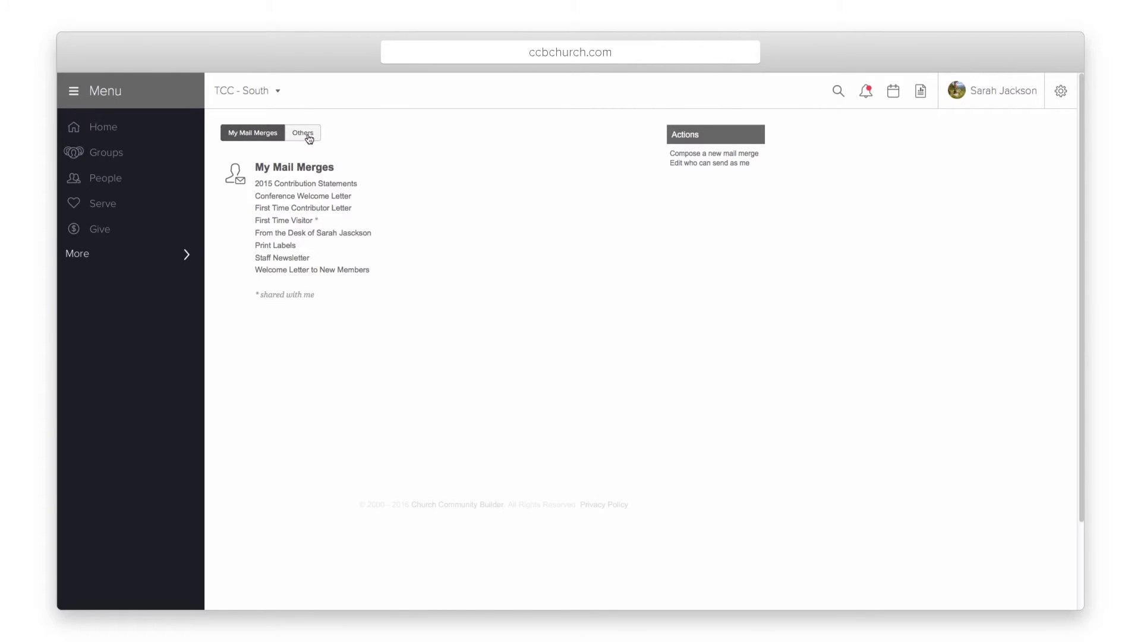
{"action": "left_click", "coordinate": [309, 136]}
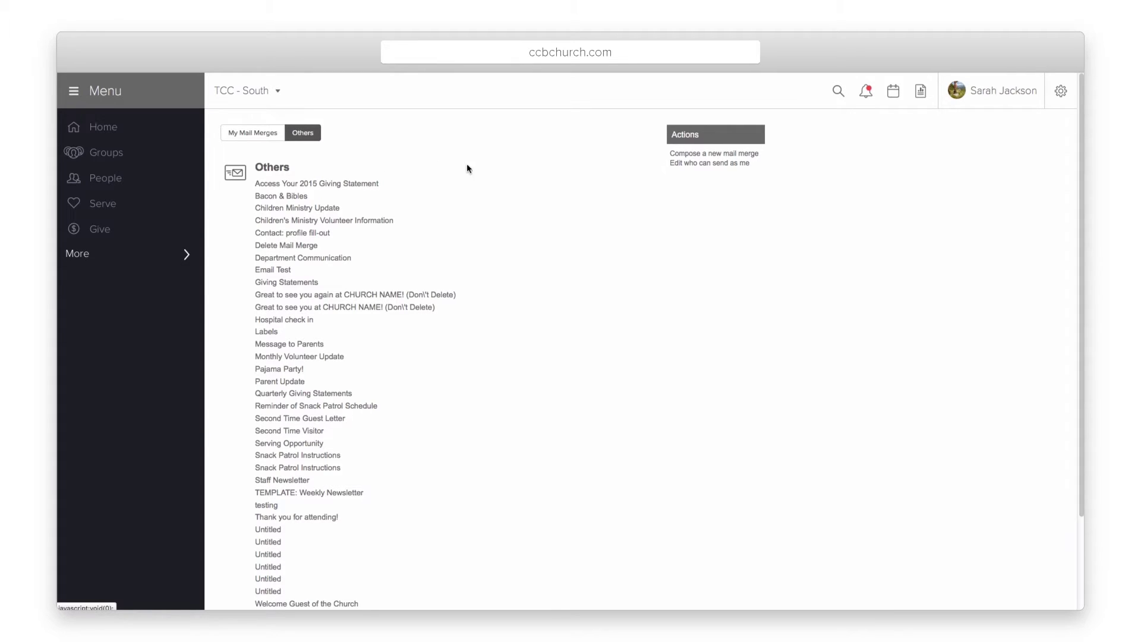
{"action": "left_click", "coordinate": [693, 156]}
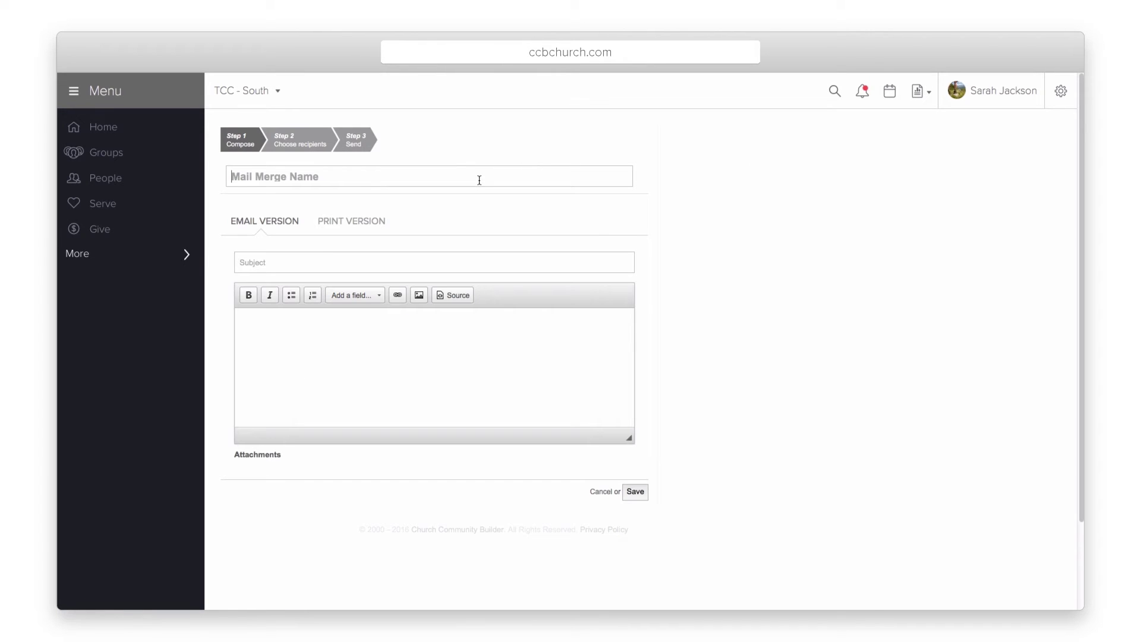
- Name the merge 'DX Kids Club Welcome' with subject 'Welcome to our DX Kids Club'
{"action": "type", "text": "DX Kids Club Welcome"}
{"action": "key", "text": "Tab"}
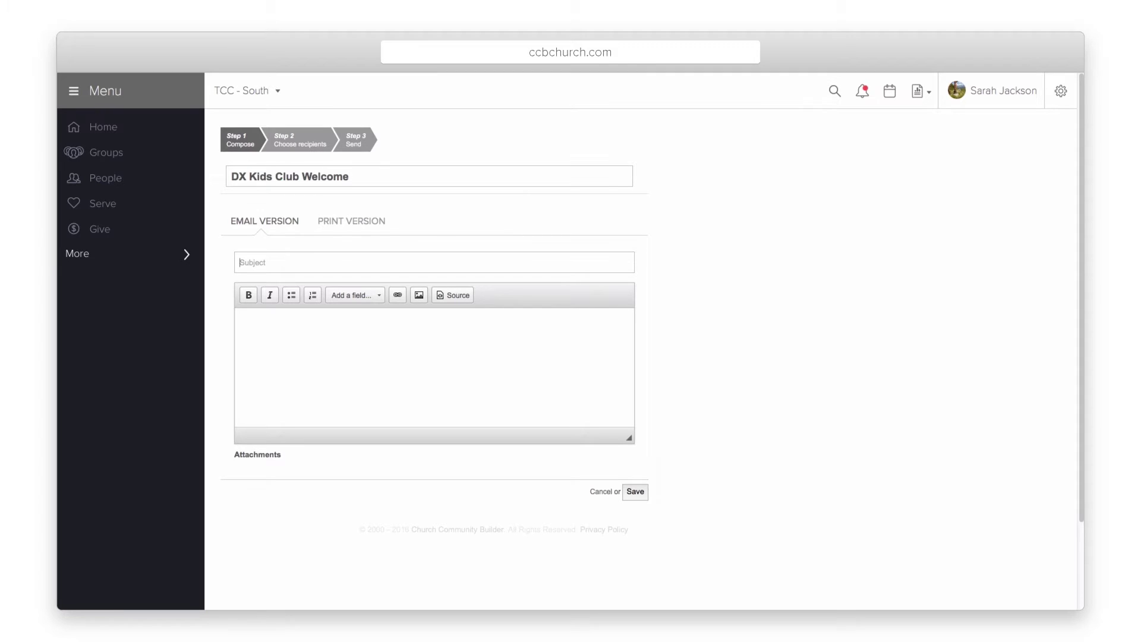
{"action": "type", "text": "Welcome to our DX Kids Club"}
- Write the body greeting 'Hi $$first_name$$' using the First Name merge field
{"action": "left_click", "coordinate": [420, 333]}
{"action": "type", "text": "Hi"}
{"action": "left_click", "coordinate": [357, 295]}
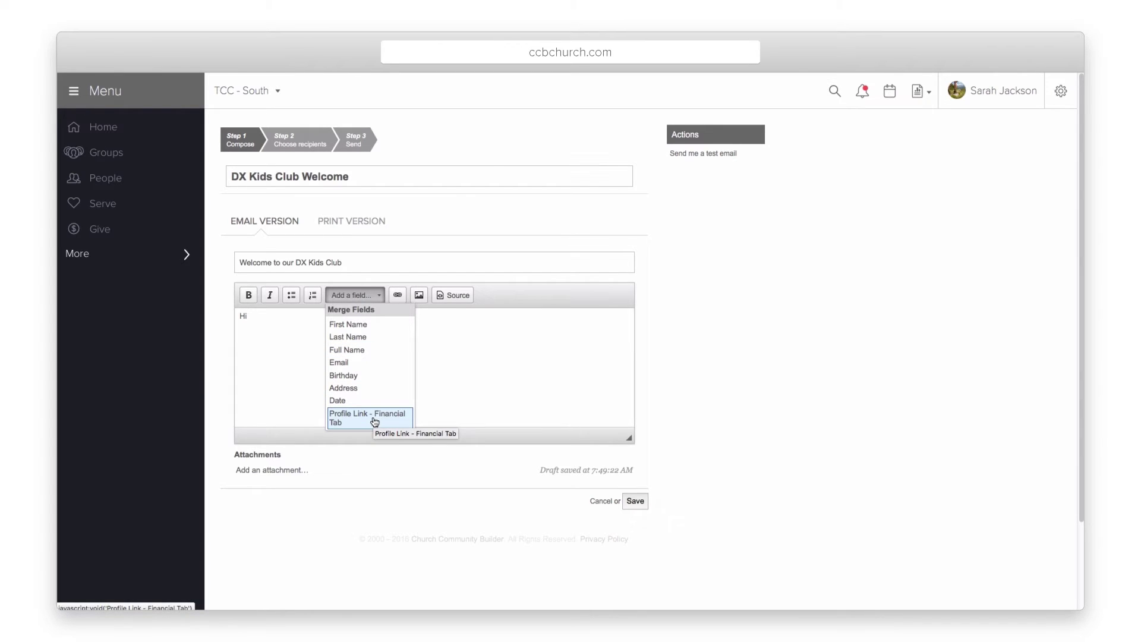
{"action": "left_click", "coordinate": [372, 324]}
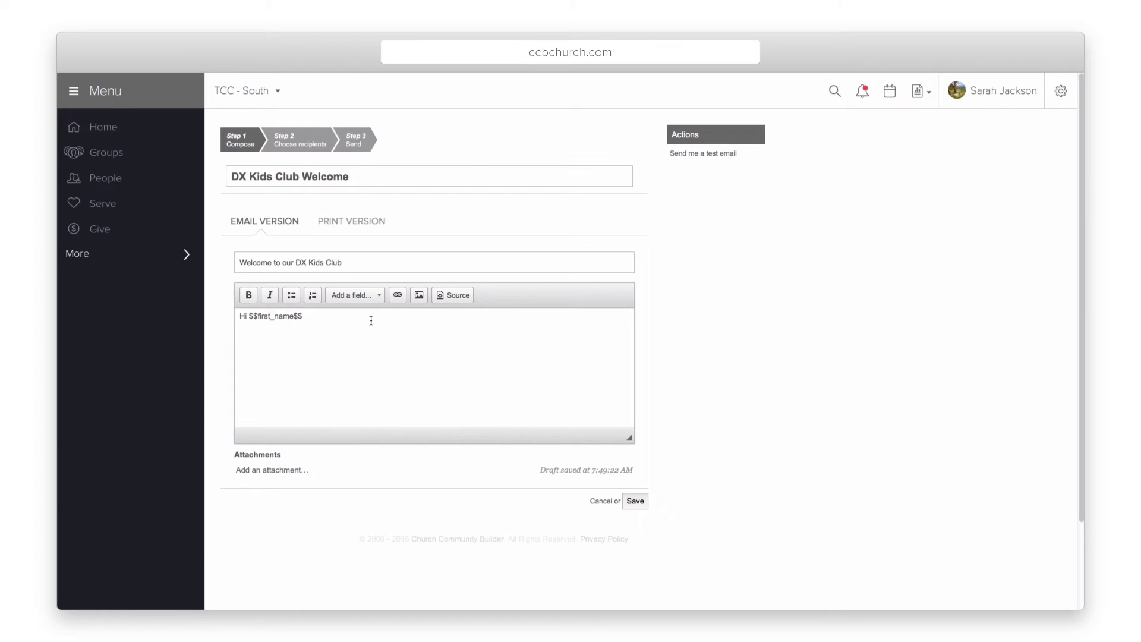
{"action": "left_click", "coordinate": [450, 297]}
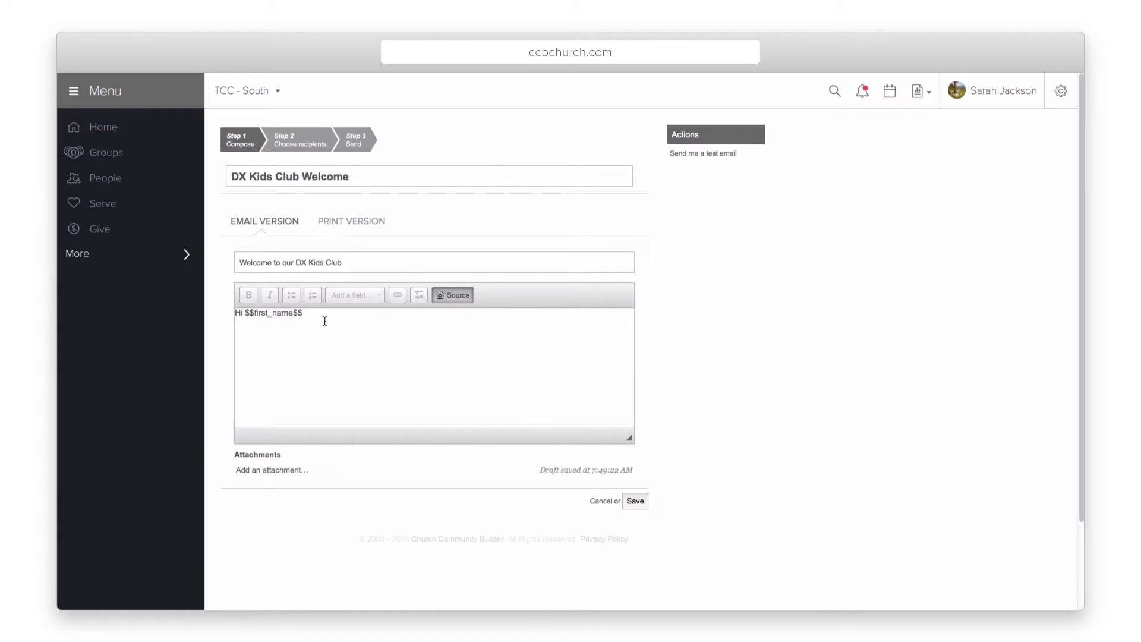
- Paste the prepared welcome letter HTML over the greeting in source view, then select the letter text
{"action": "left_click_drag", "start_coordinate": [324, 318], "coordinate": [223, 312]}
{"action": "key", "text": "ctrl+v"}
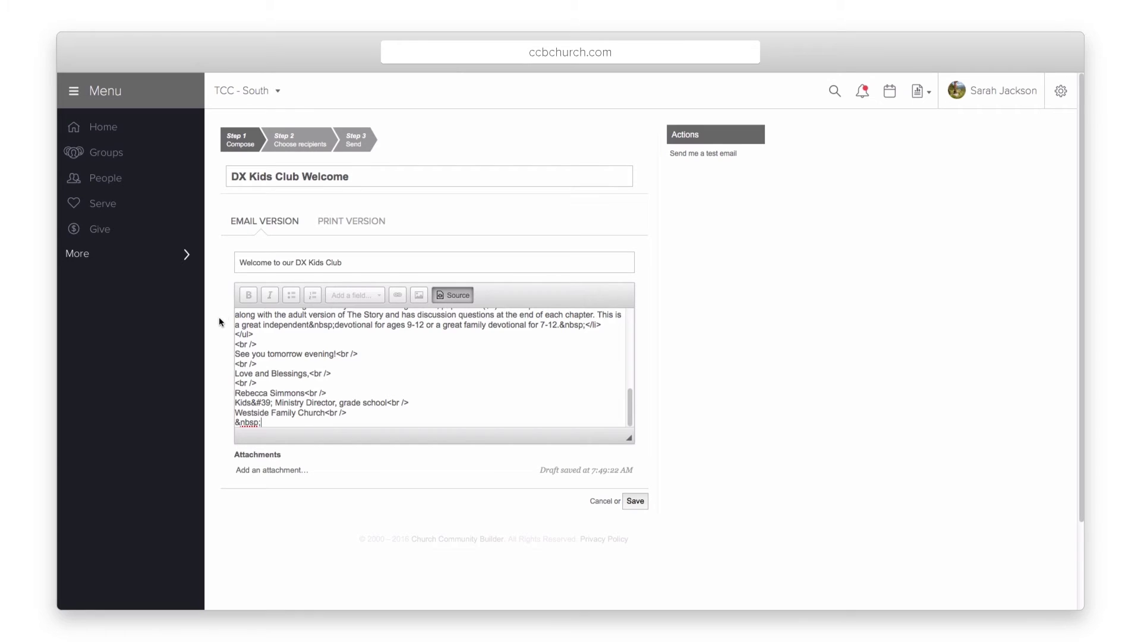
{"action": "left_click", "coordinate": [443, 294]}
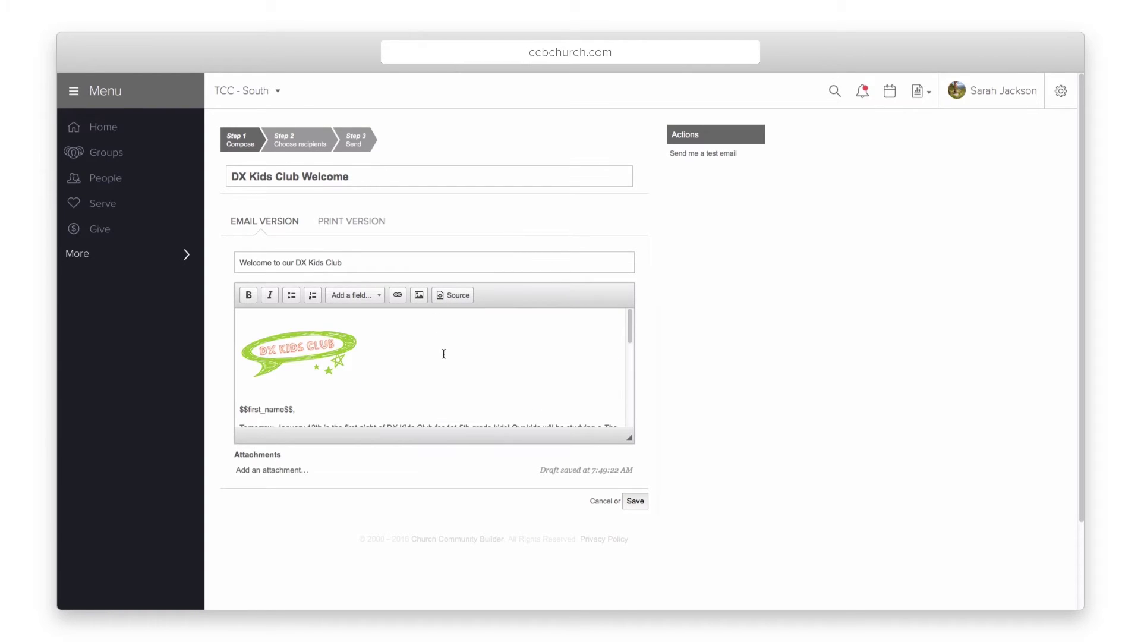
{"action": "scroll", "coordinate": [440, 375], "scroll_direction": "down", "scroll_amount": 10}
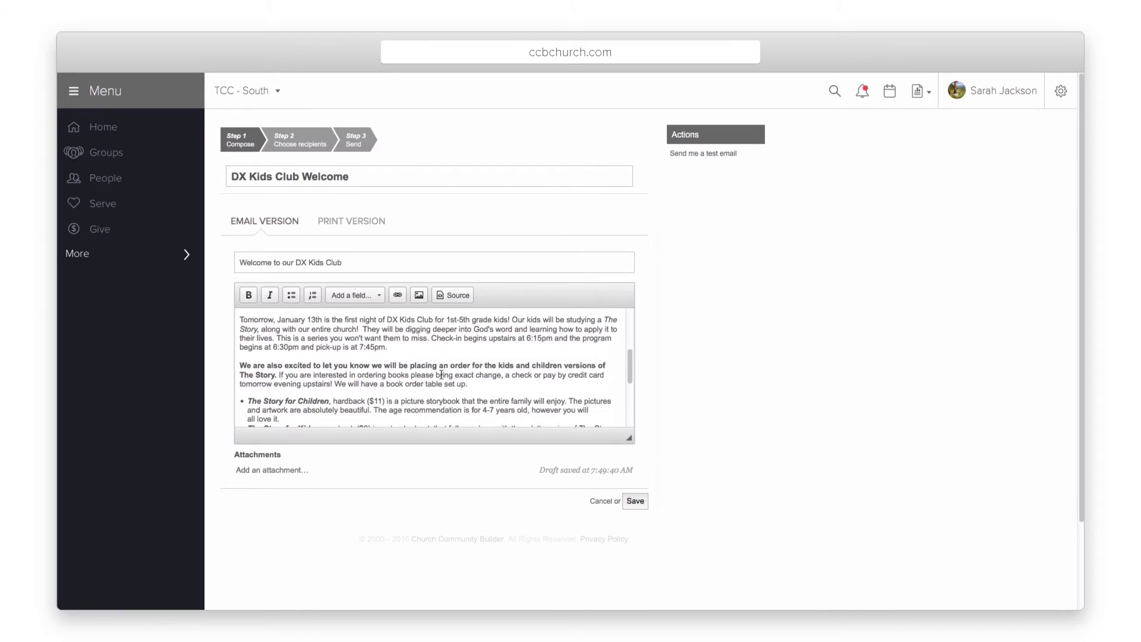
{"action": "scroll", "coordinate": [441, 374], "scroll_direction": "down", "scroll_amount": 3}
{"action": "scroll", "coordinate": [441, 374], "scroll_direction": "up", "scroll_amount": 8}
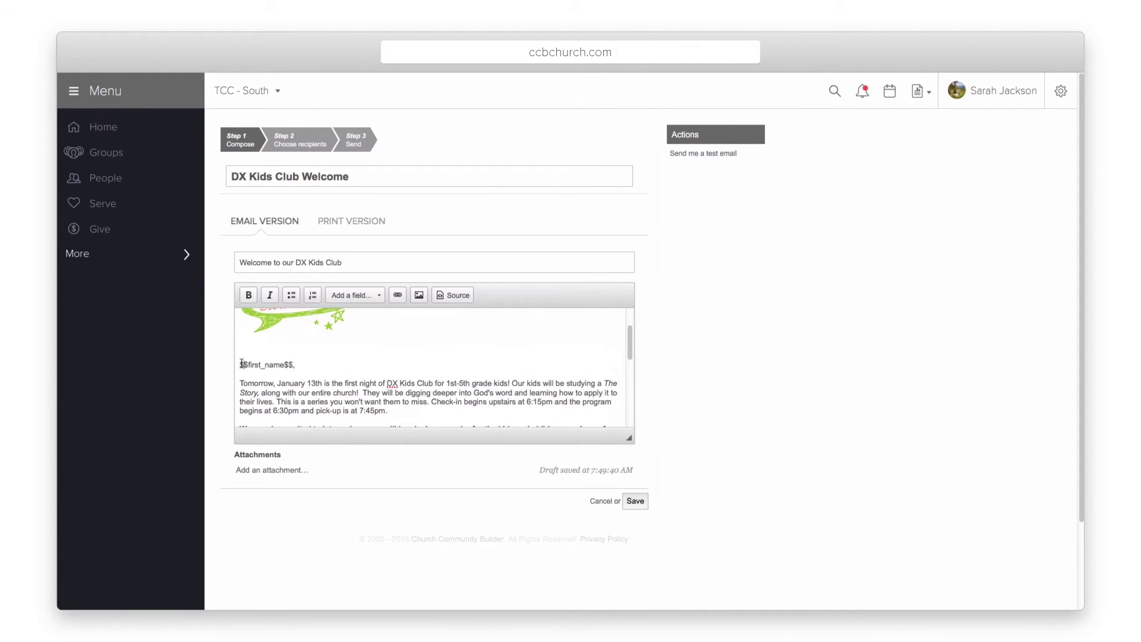
{"action": "left_click_drag", "start_coordinate": [242, 364], "coordinate": [341, 439]}
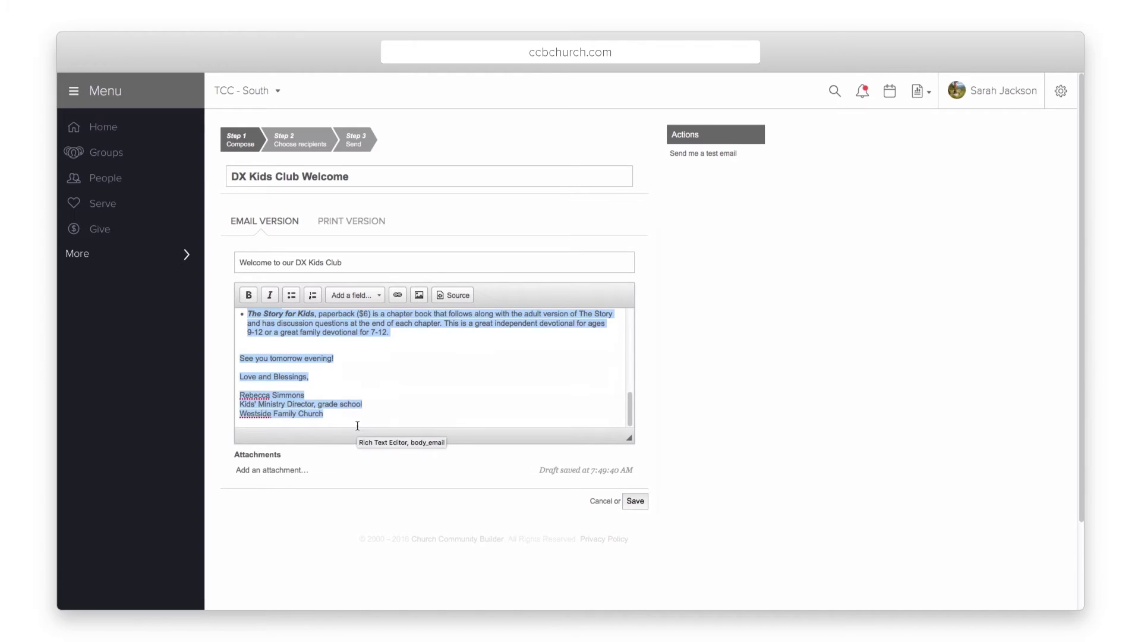
- Paste the copied letter into the Print Version and proceed to Step 2, Choose recipients
{"action": "left_click", "coordinate": [351, 221]}
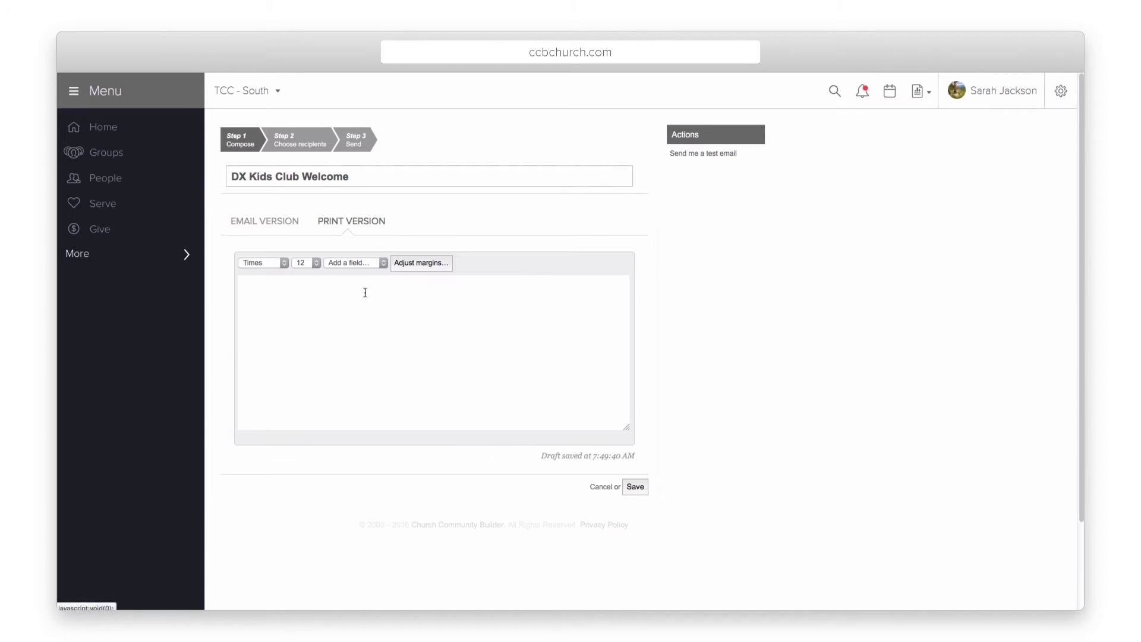
{"action": "key", "text": "ctrl+v"}
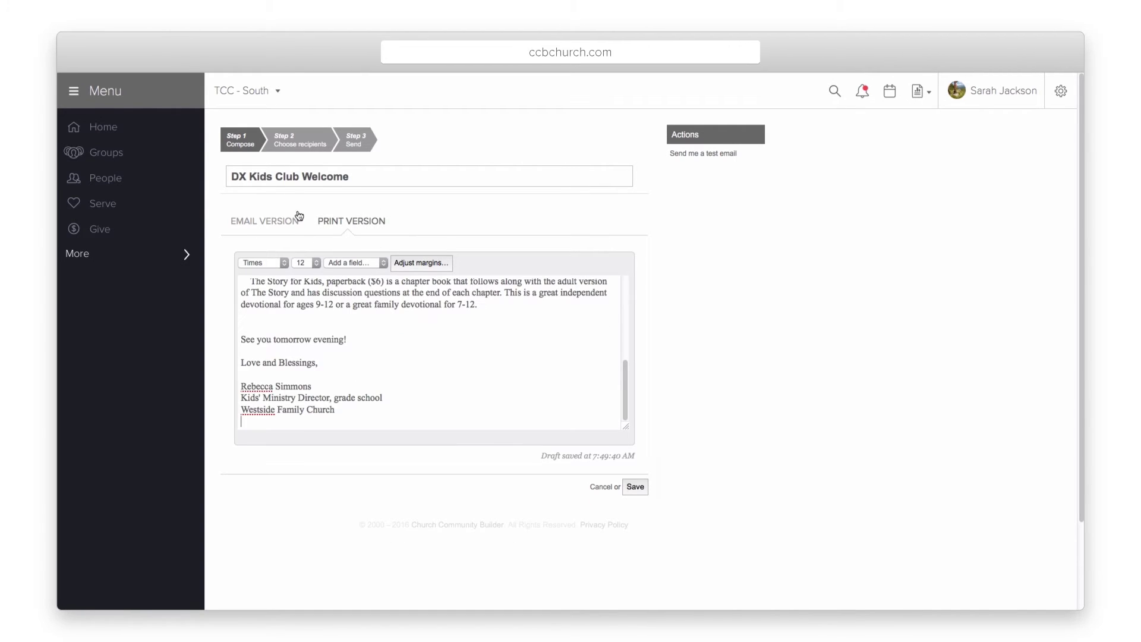
{"action": "left_click", "coordinate": [292, 140]}
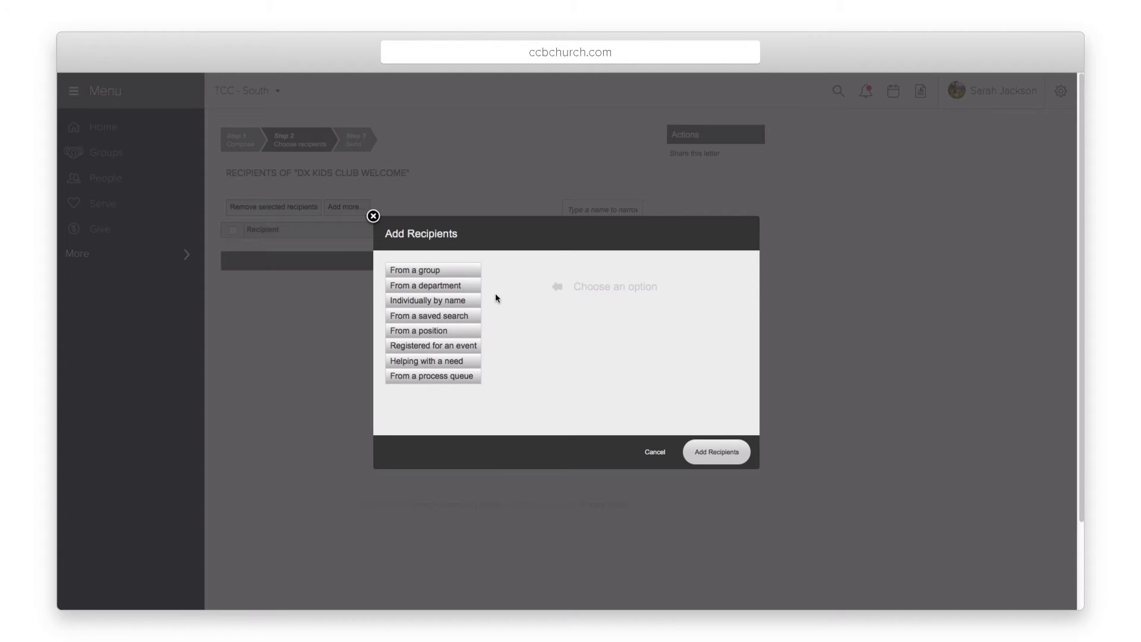
- Add Children's Ministry department recipients with primary contacts and spouses; drop Kristy's Duplicate Event
{"action": "left_click", "coordinate": [470, 286]}
{"action": "left_click", "coordinate": [576, 274]}
{"action": "type", "text": "Child"}
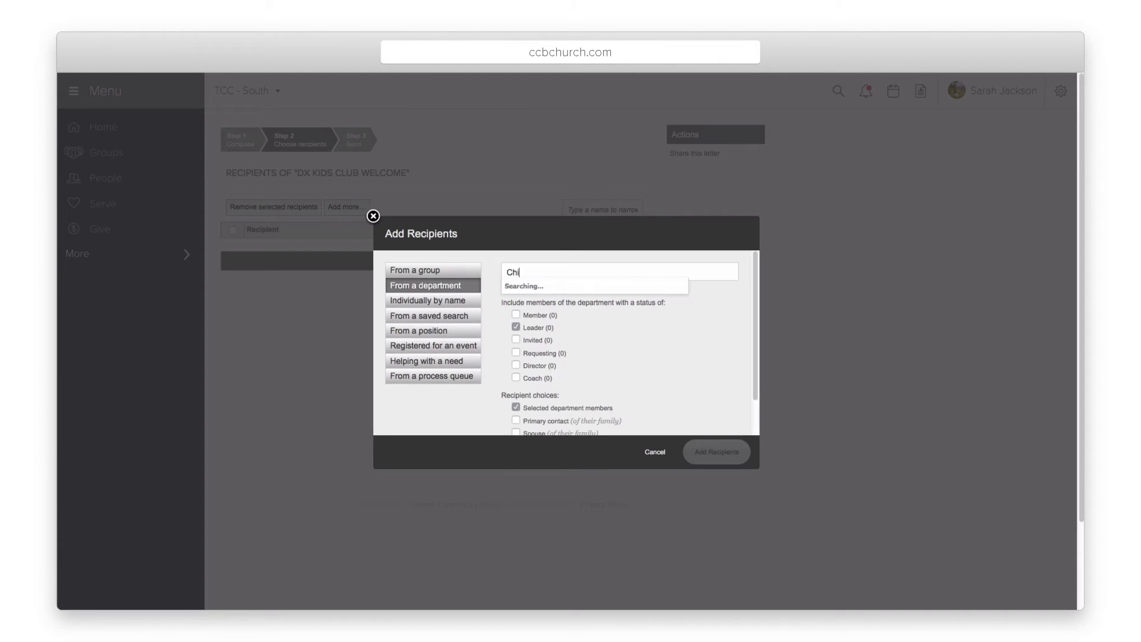
{"action": "left_click", "coordinate": [564, 288]}
{"action": "scroll", "coordinate": [626, 377], "scroll_direction": "down", "scroll_amount": 2}
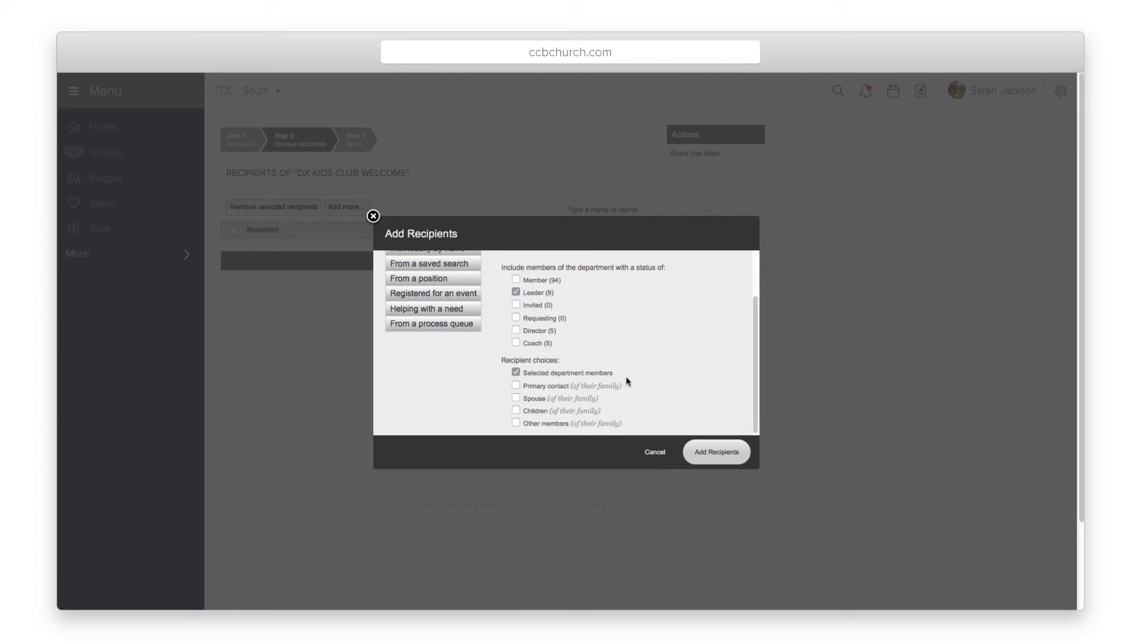
{"action": "left_click", "coordinate": [516, 385]}
{"action": "left_click", "coordinate": [516, 397]}
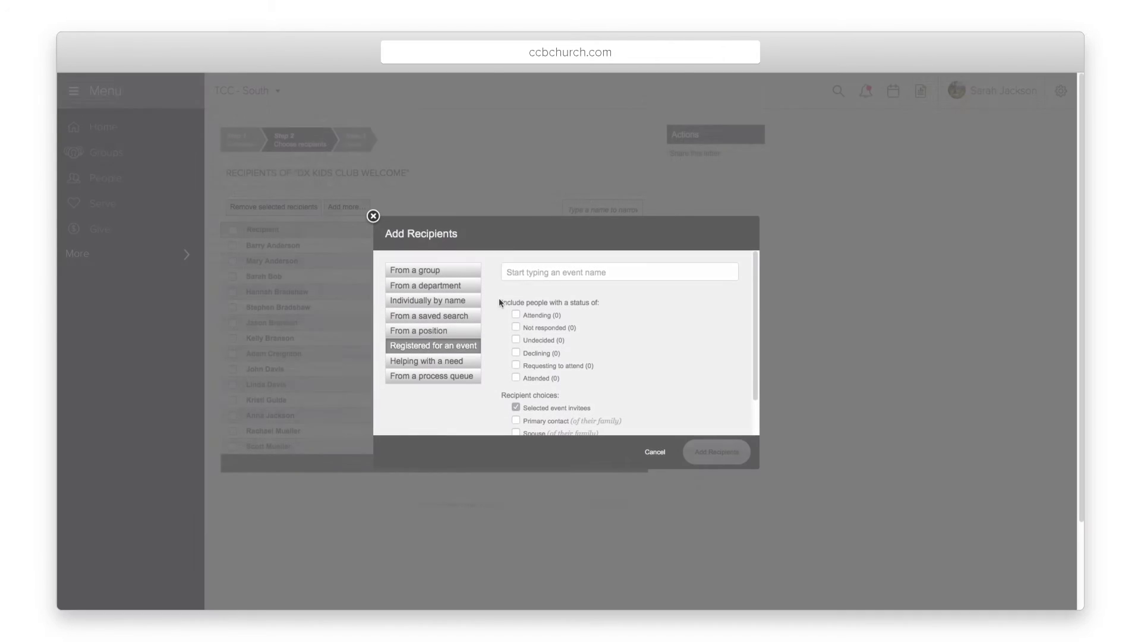
{"action": "type", "text": "Kri"}
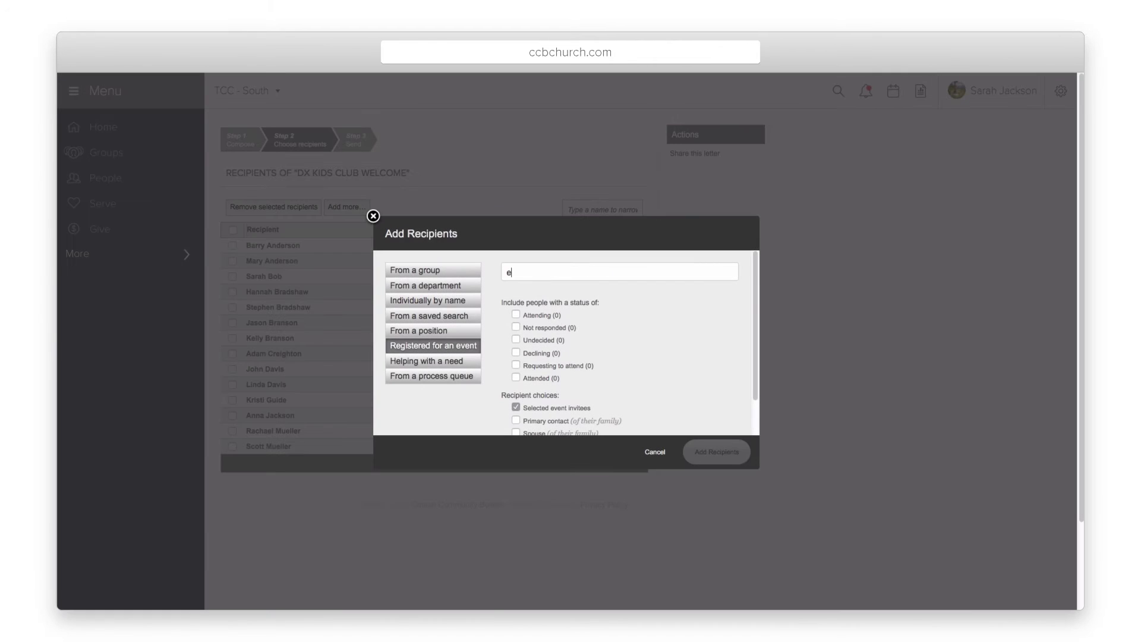
{"action": "left_click", "coordinate": [535, 288]}
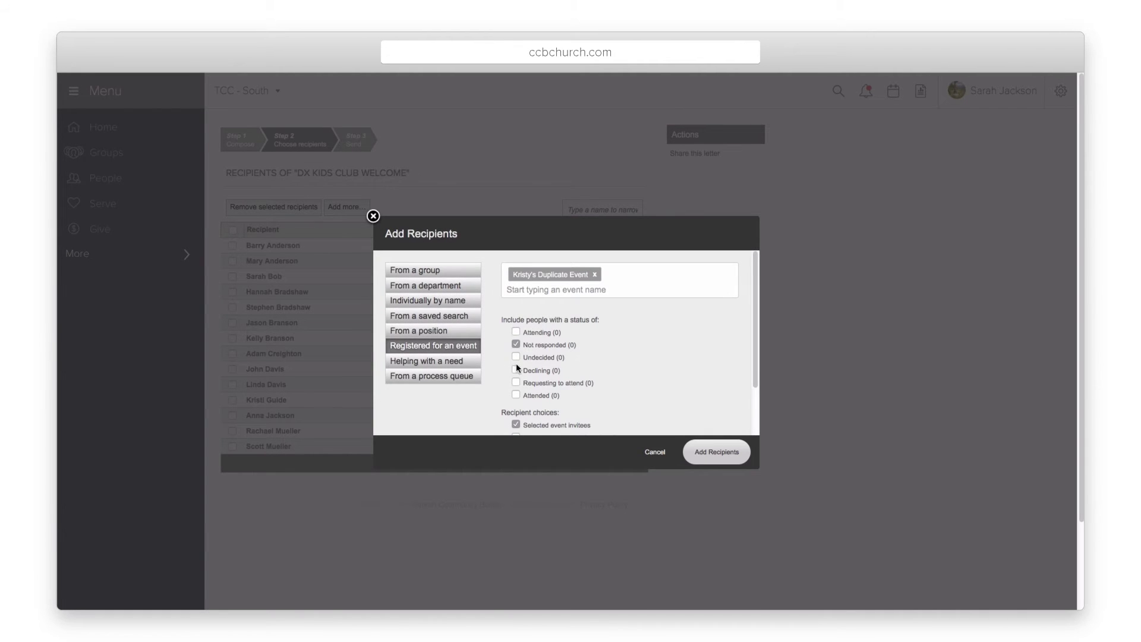
{"action": "left_click", "coordinate": [594, 274]}
- Add Jones Small Group and Bill's Small Group as recipient groups, then continue to sending
{"action": "left_click", "coordinate": [433, 270]}
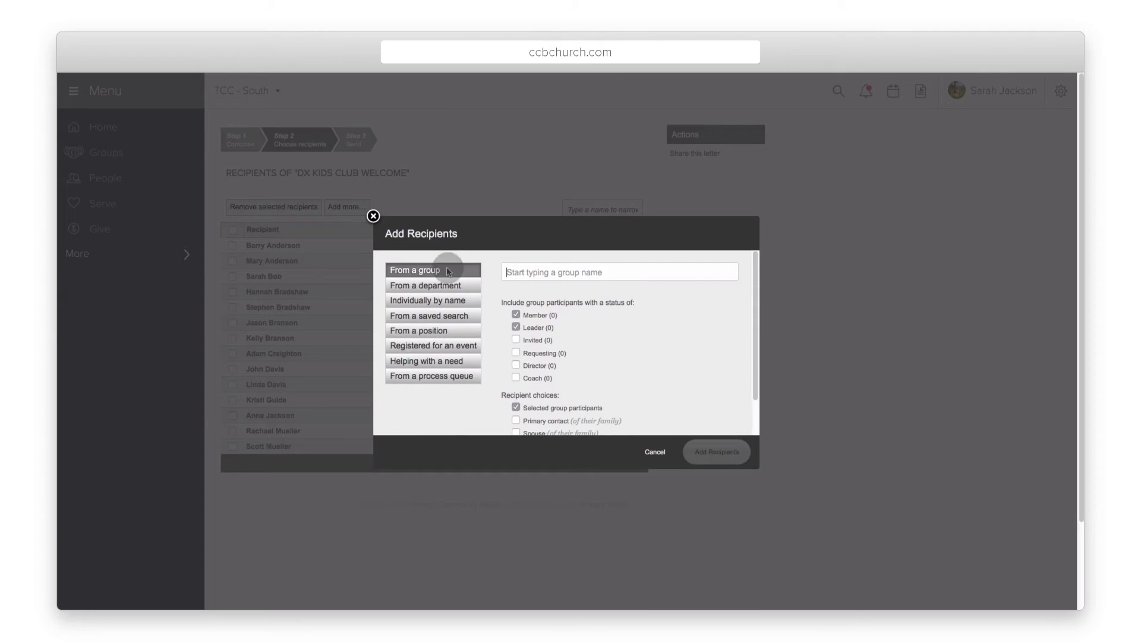
{"action": "type", "text": "jon"}
{"action": "left_click", "coordinate": [564, 289]}
{"action": "type", "text": "smal"}
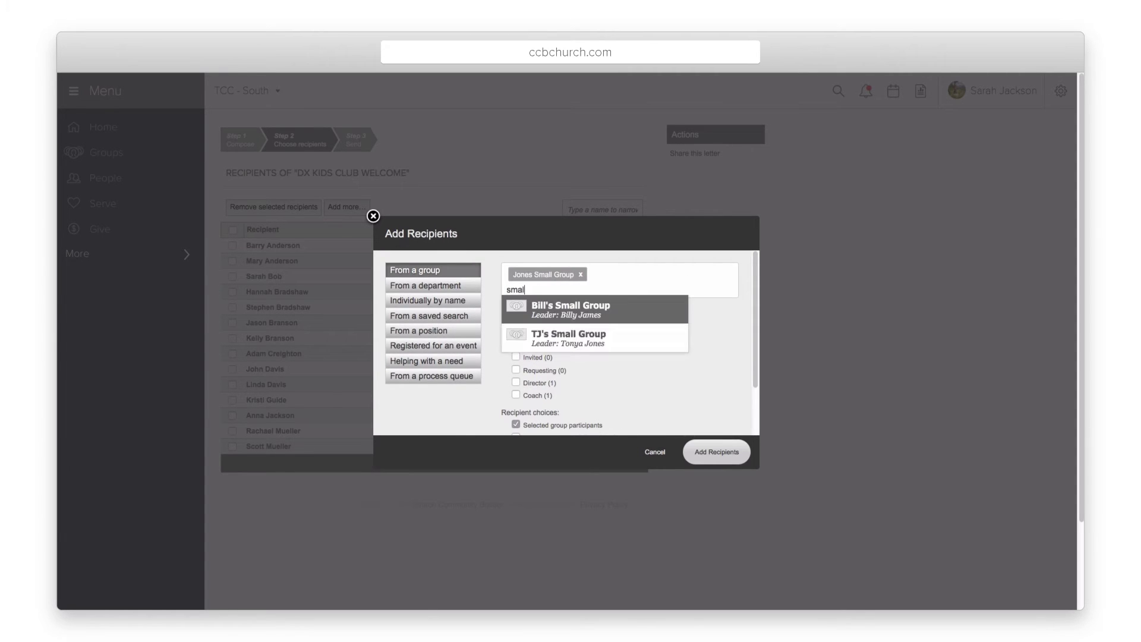
{"action": "key", "text": "Return"}
{"action": "left_click", "coordinate": [655, 452]}
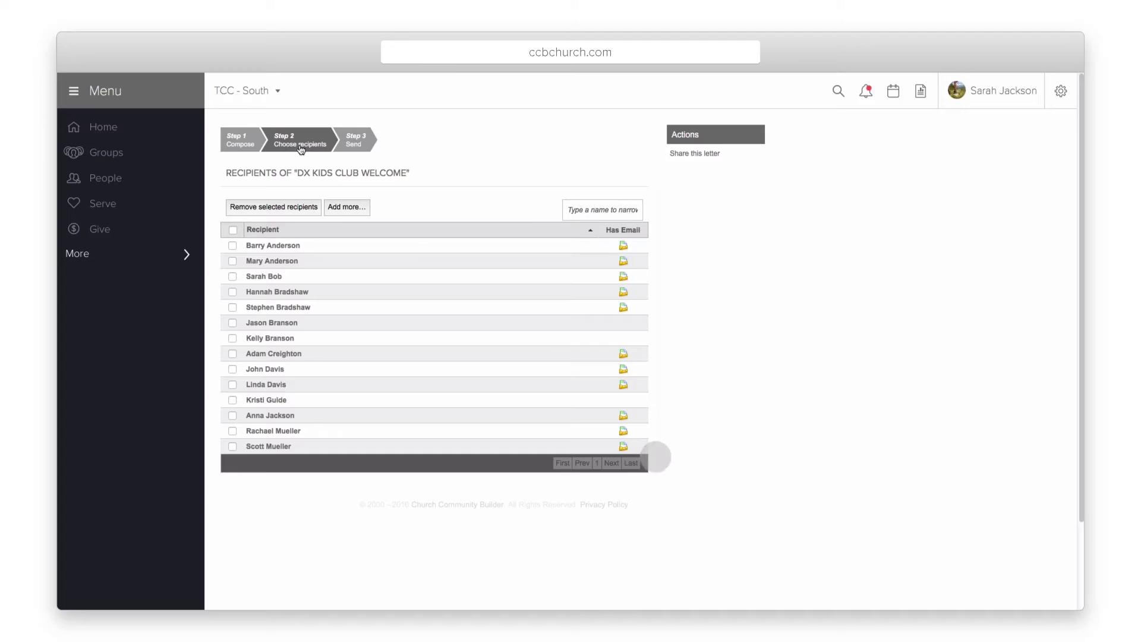
{"action": "left_click", "coordinate": [355, 140]}
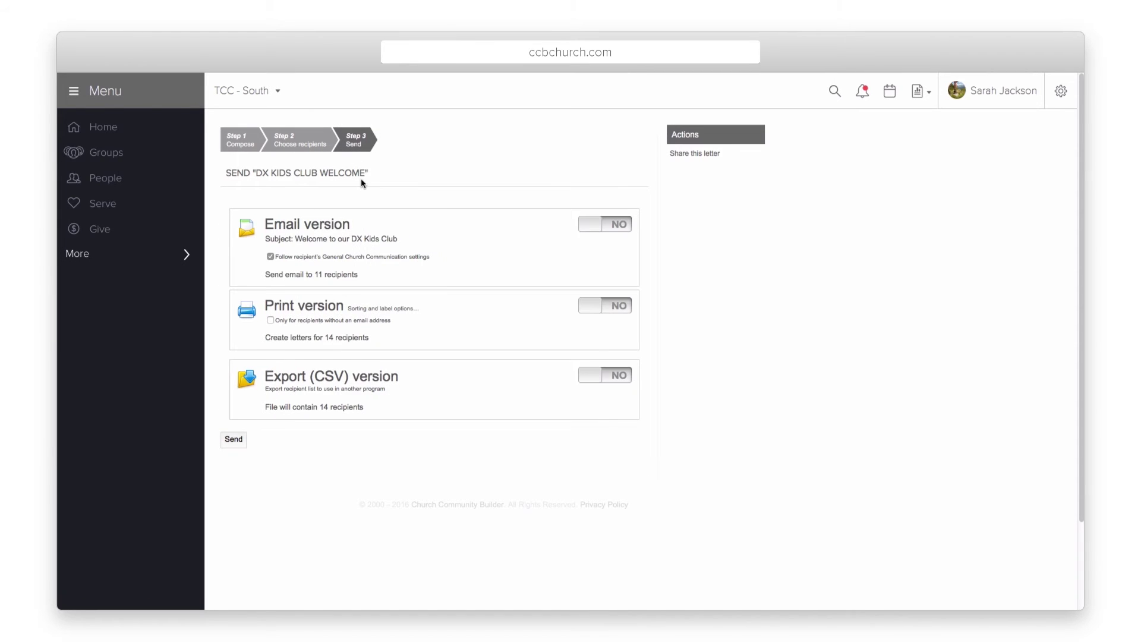
- Send with Email ignoring recipient settings, Print for recipients without email, and CSV export
{"action": "left_click", "coordinate": [591, 224]}
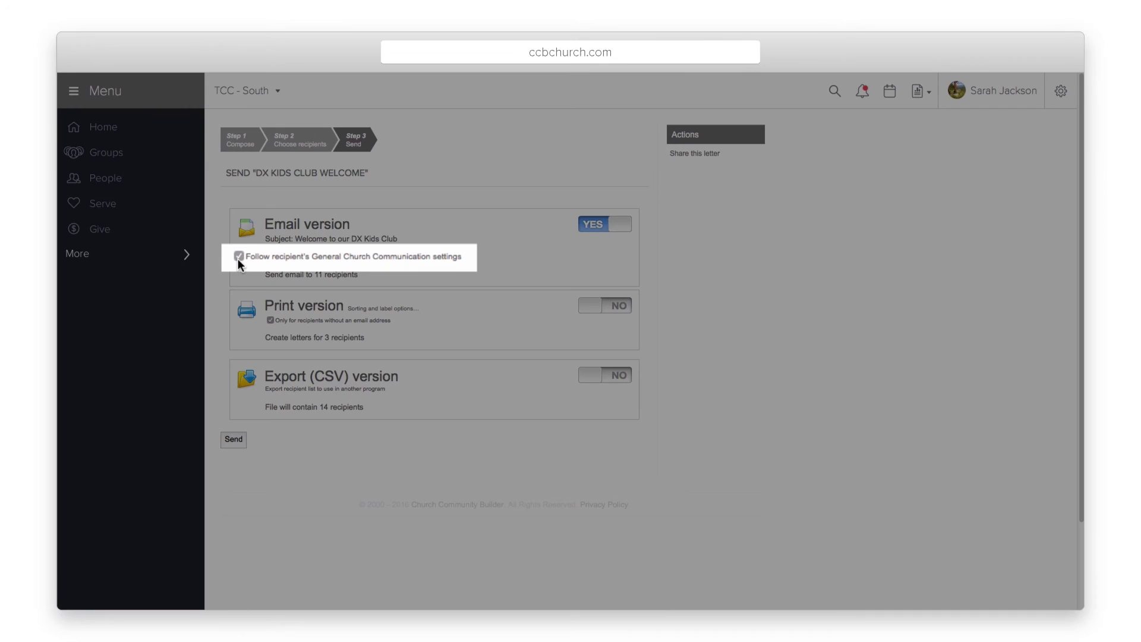
{"action": "left_click", "coordinate": [238, 257]}
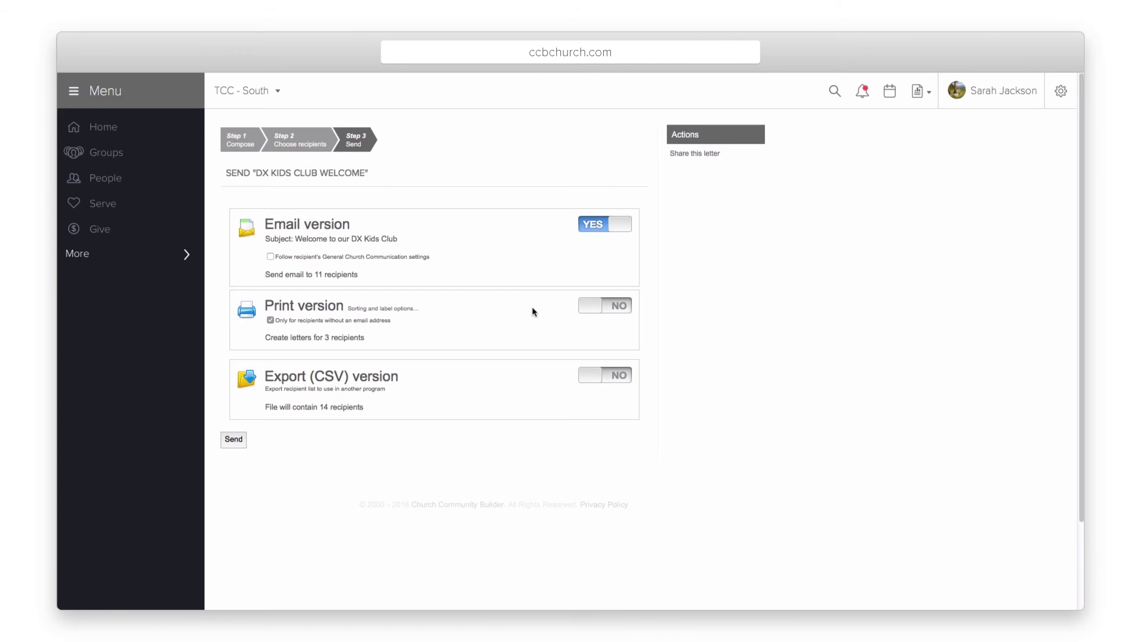
{"action": "left_click", "coordinate": [613, 306]}
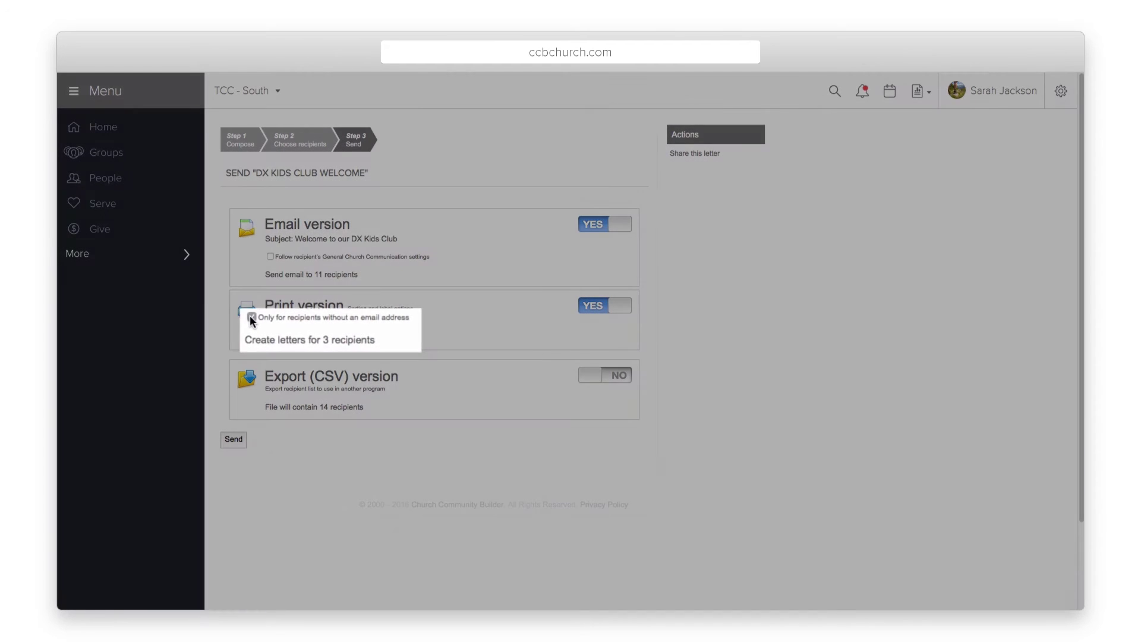
{"action": "left_click", "coordinate": [270, 320]}
{"action": "left_click", "coordinate": [245, 316]}
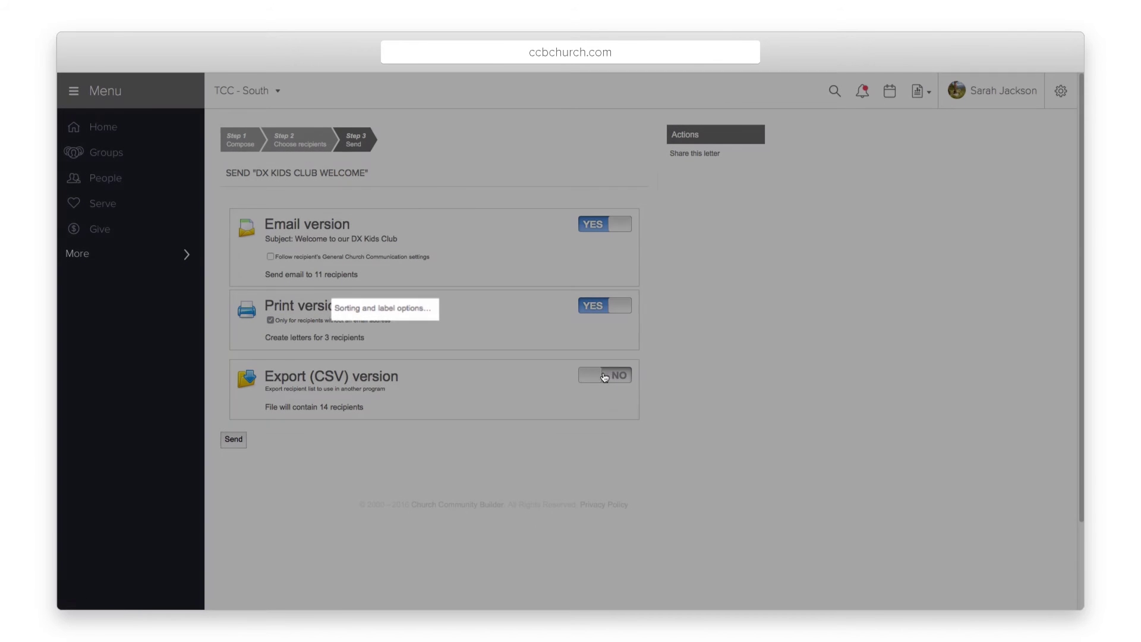
{"action": "left_click", "coordinate": [606, 376]}
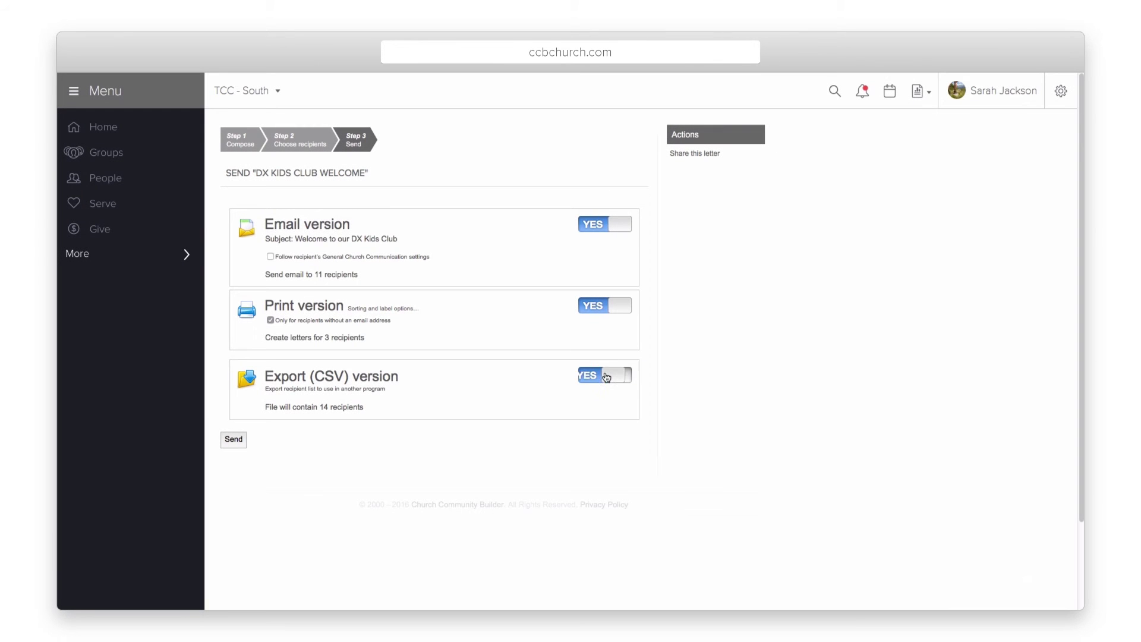
{"action": "left_click", "coordinate": [238, 444]}
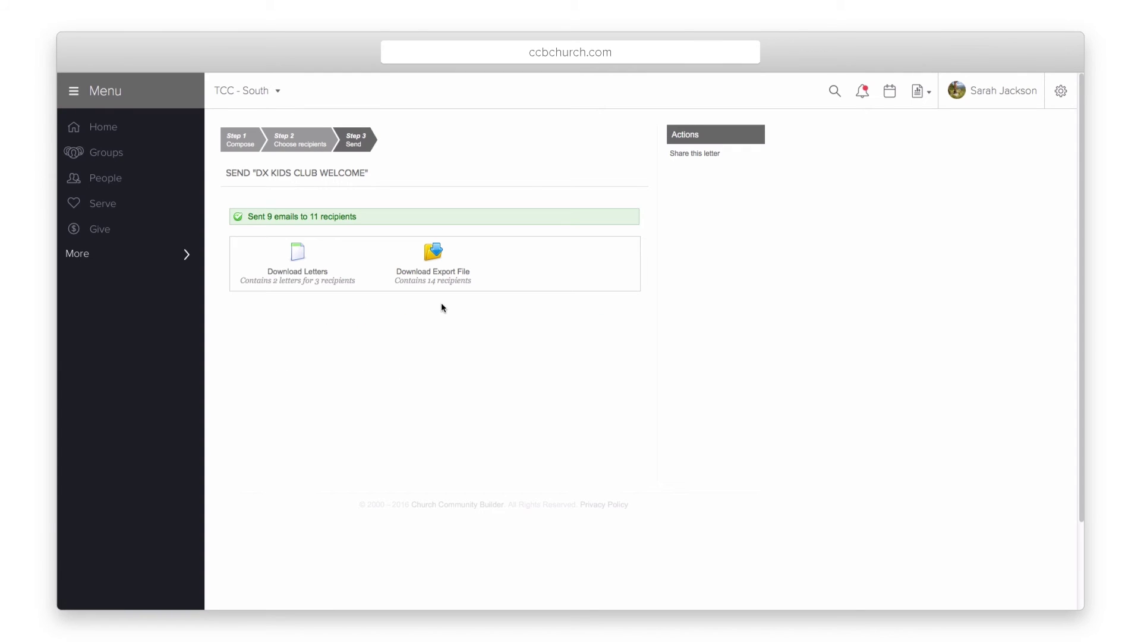
- Bring up link options for the letters download and the export file
{"action": "right_click", "coordinate": [293, 273]}
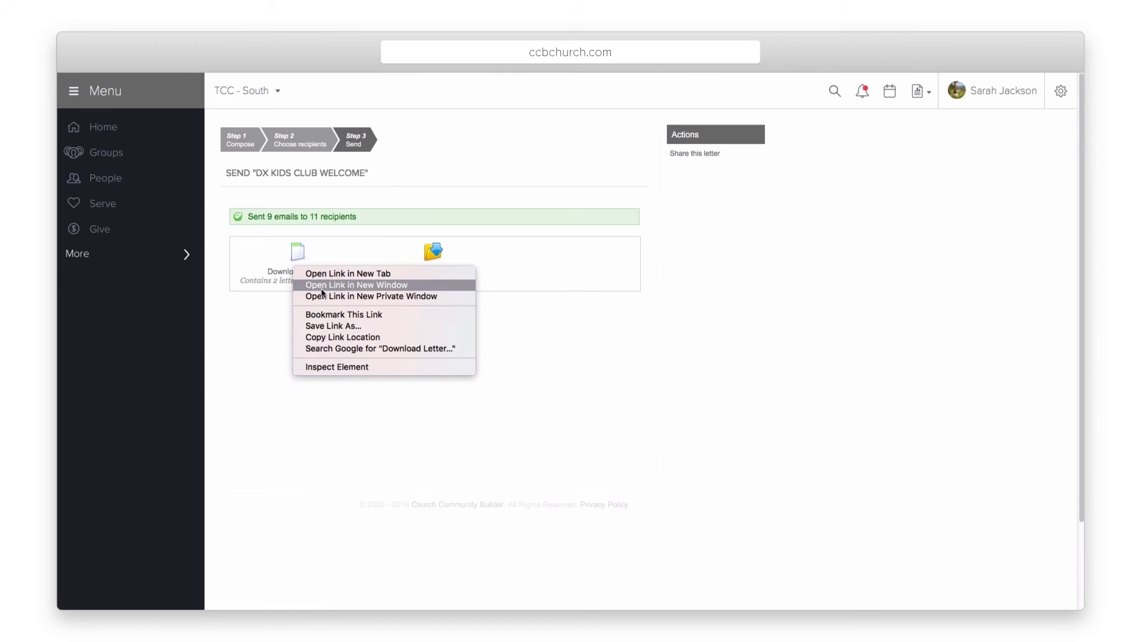
{"action": "left_click", "coordinate": [267, 310]}
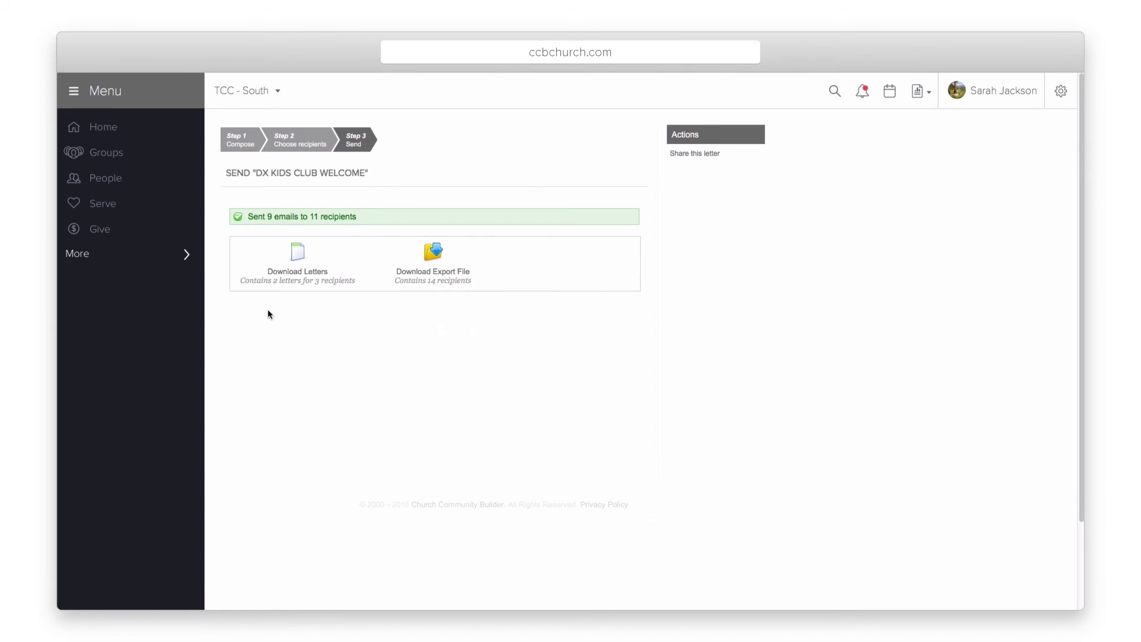
{"action": "right_click", "coordinate": [433, 269]}
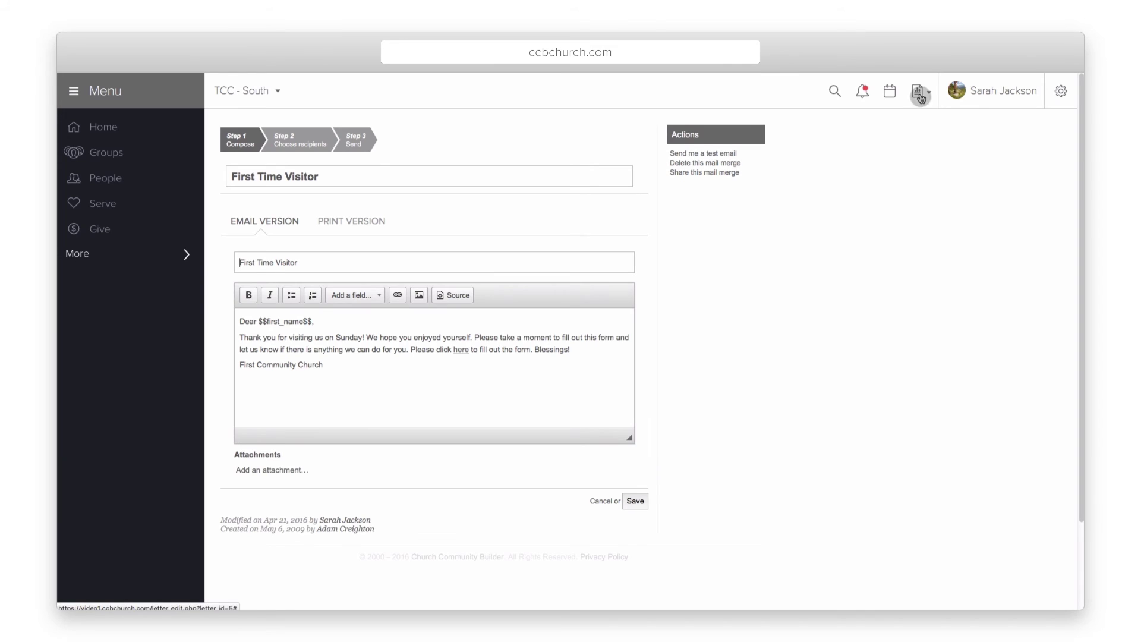
- Show the First Time Visitor merge's Previous Recipients List and scroll through it
{"action": "left_click", "coordinate": [919, 95]}
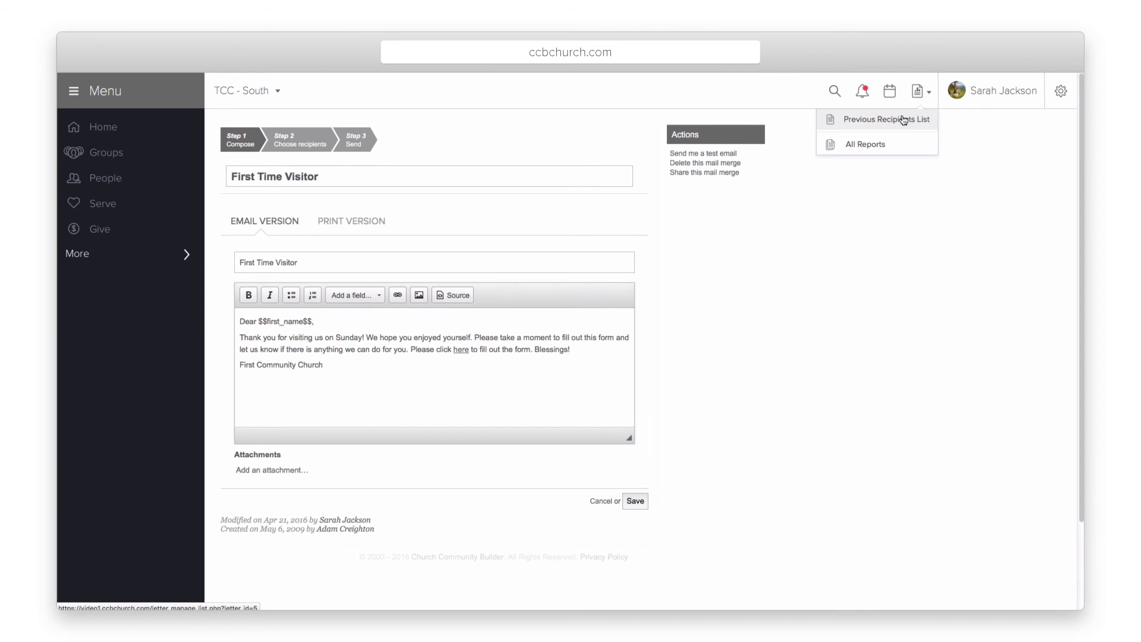
{"action": "left_click", "coordinate": [902, 117]}
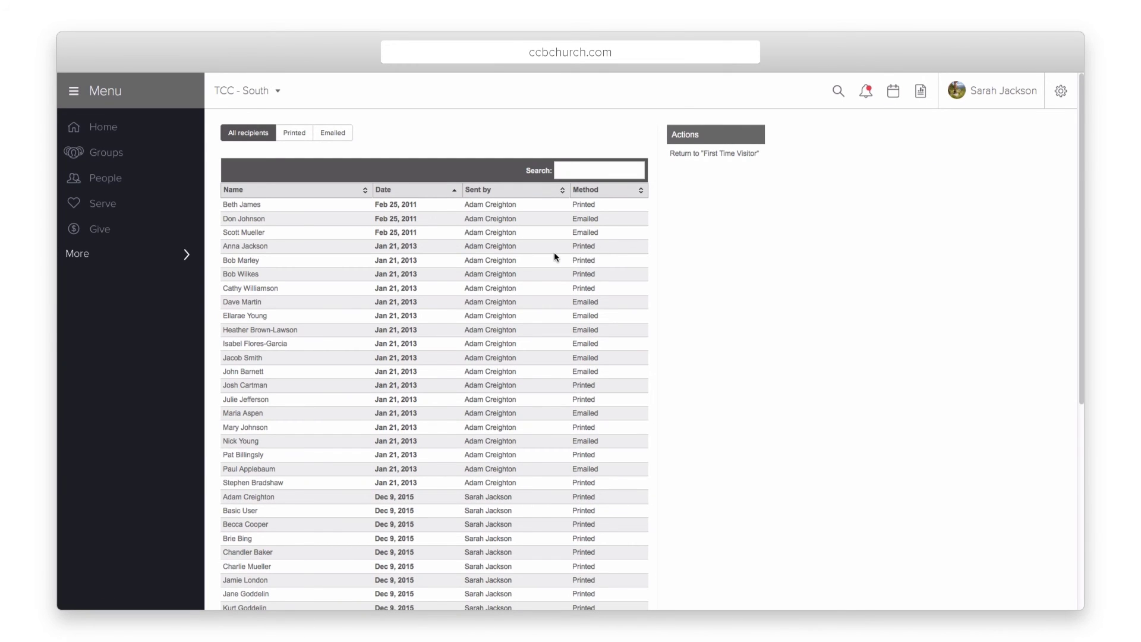
{"action": "scroll", "coordinate": [554, 256], "scroll_direction": "down", "scroll_amount": 3}
{"action": "scroll", "coordinate": [555, 257], "scroll_direction": "up", "scroll_amount": 3}
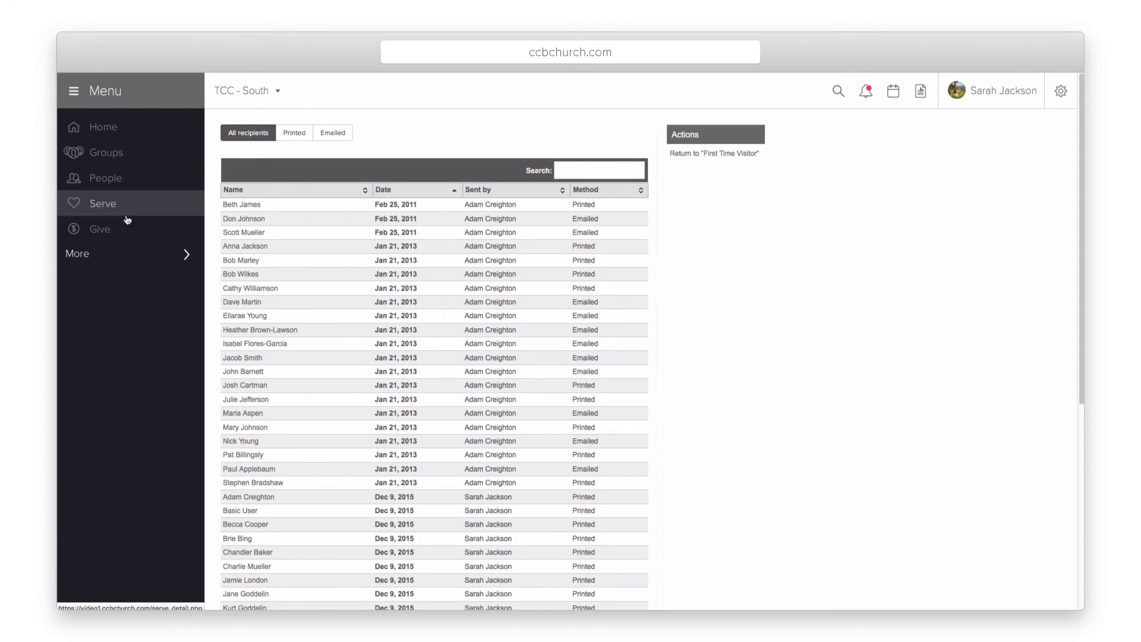
{"action": "left_click", "coordinate": [127, 253]}
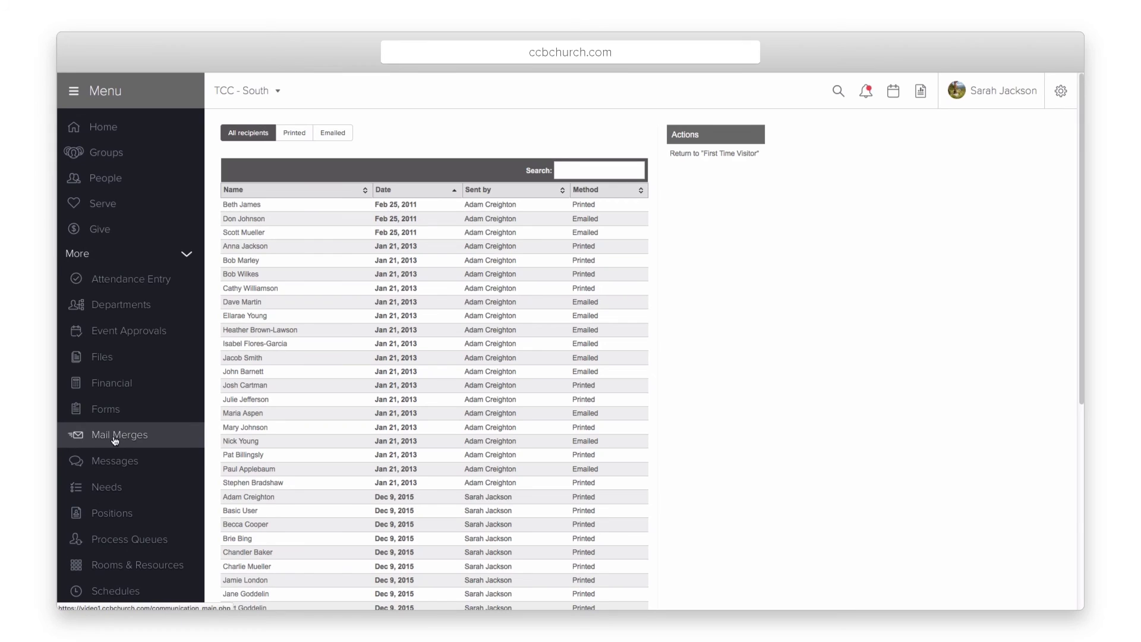
- Allow a colleague, found by name search, to send mail merges as you, and save
{"action": "left_click", "coordinate": [116, 437]}
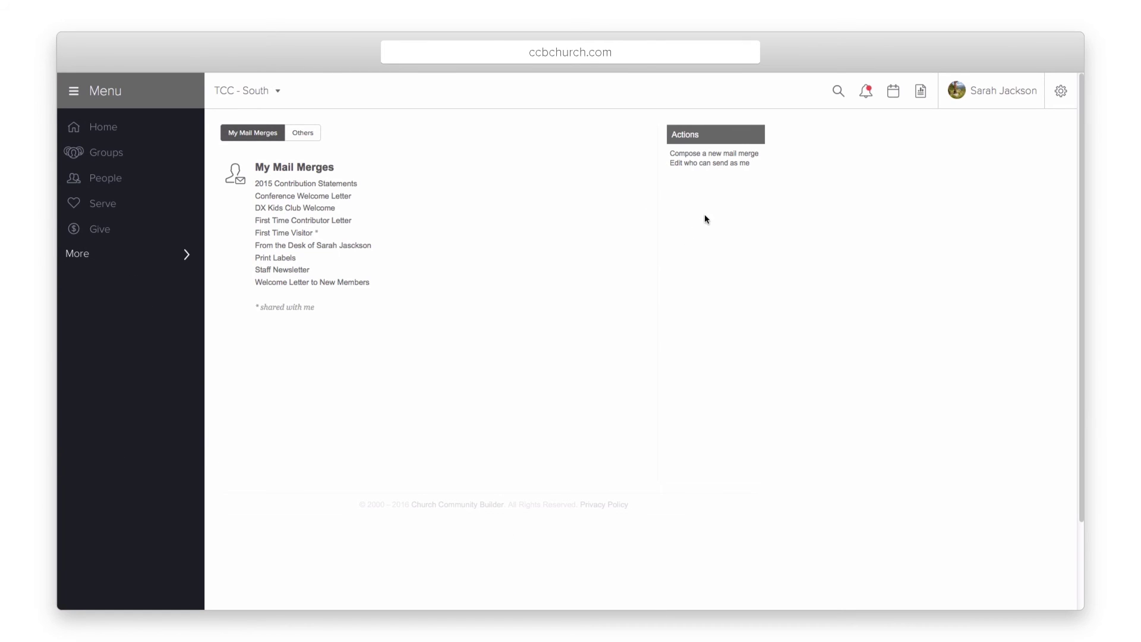
{"action": "left_click", "coordinate": [703, 163]}
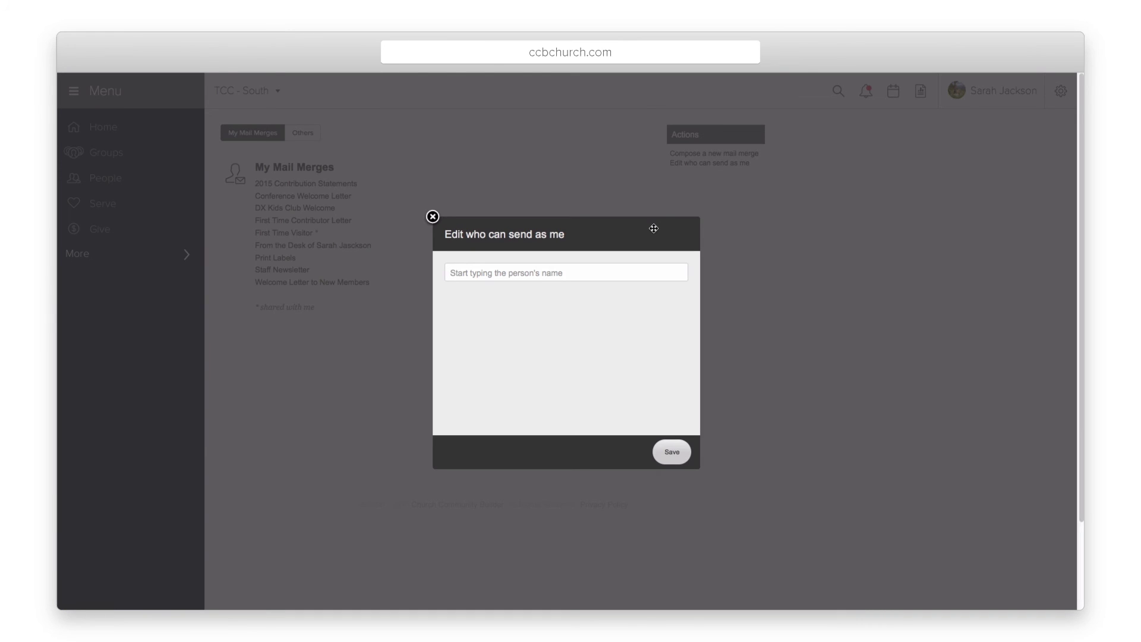
{"action": "type", "text": "mi ma"}
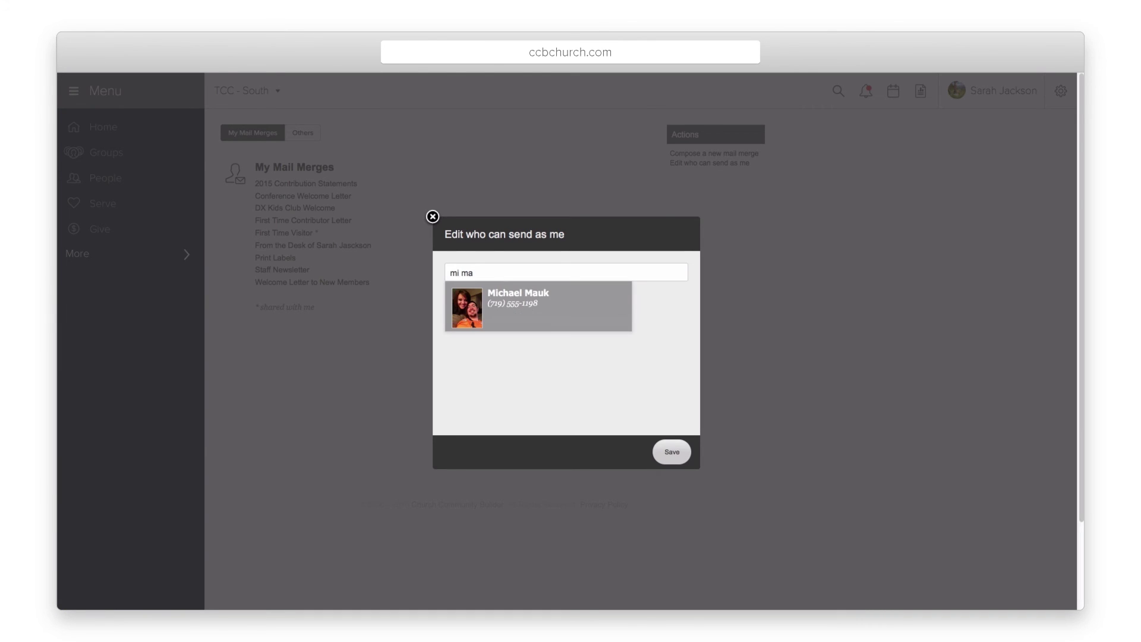
{"action": "key", "text": "Return"}
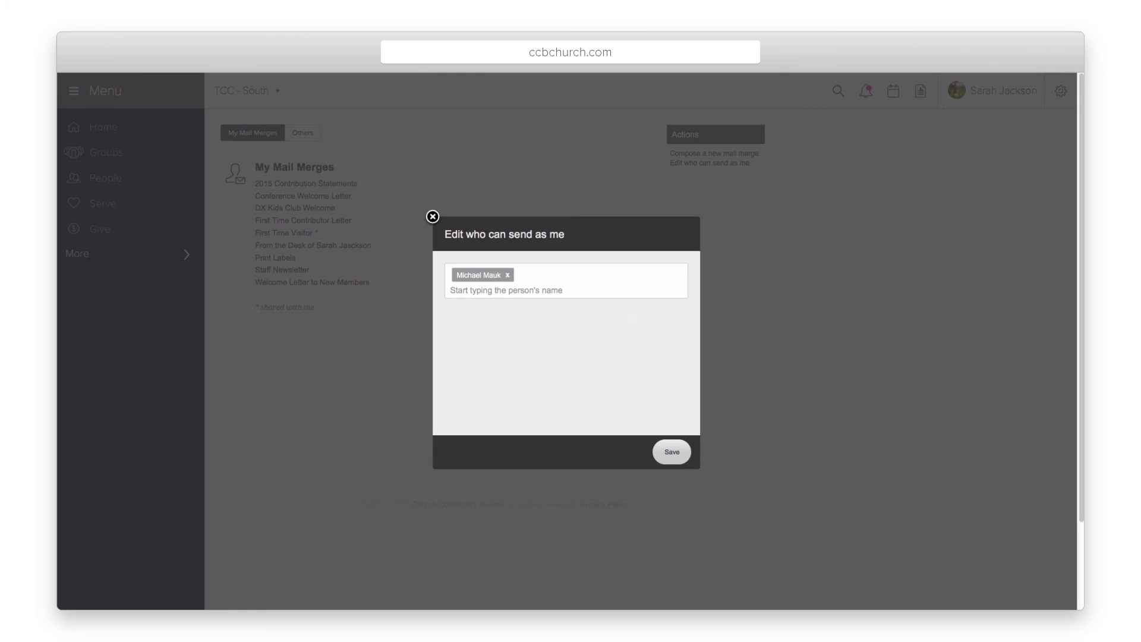
{"action": "left_click", "coordinate": [672, 452]}
{"action": "left_click", "coordinate": [727, 153]}
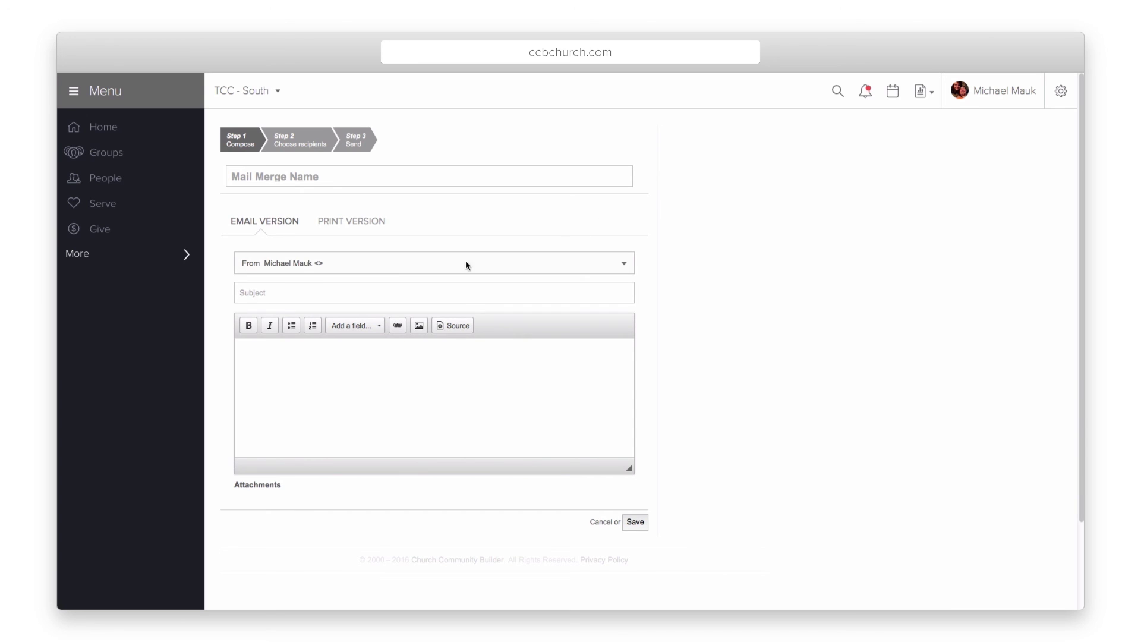
- Open the From dropdown to see the granting colleague offered as a sender
{"action": "left_click", "coordinate": [392, 269]}
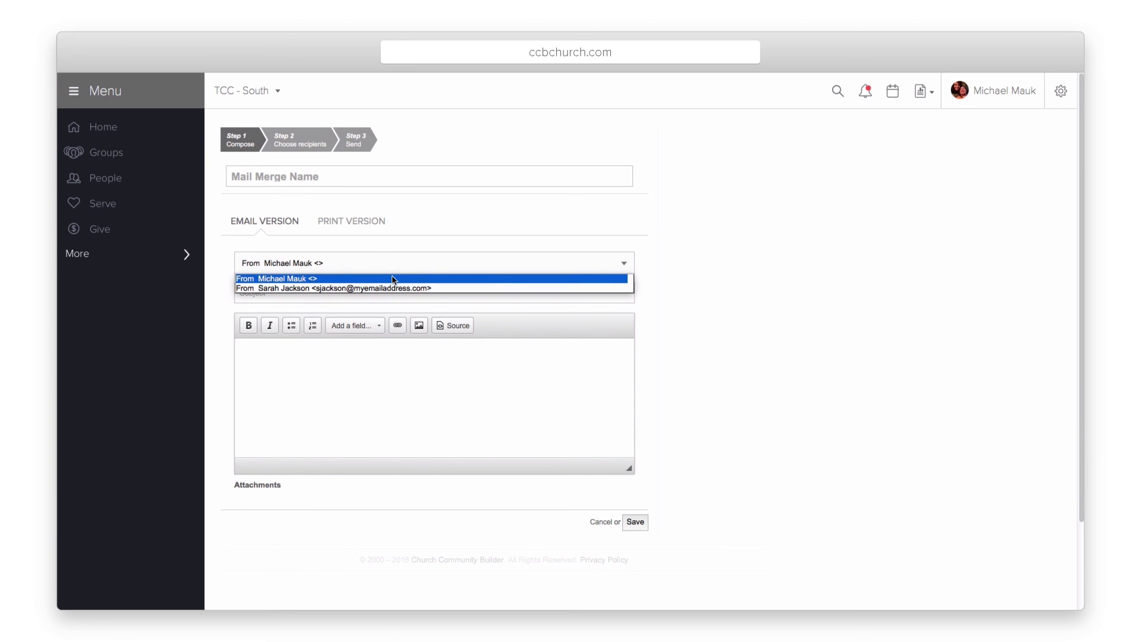